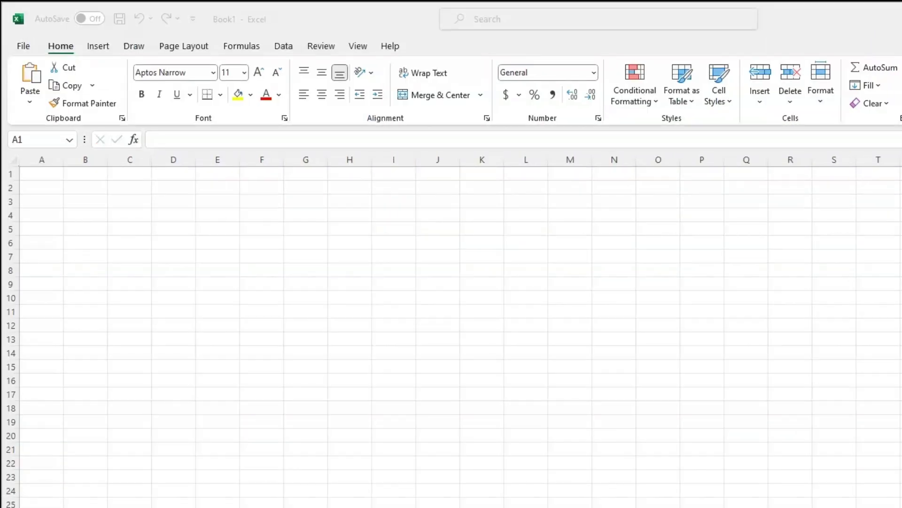
Step: Start a formula in A1 with the NORMDIST function, found by searching 'normdist'
left_click(47, 178)
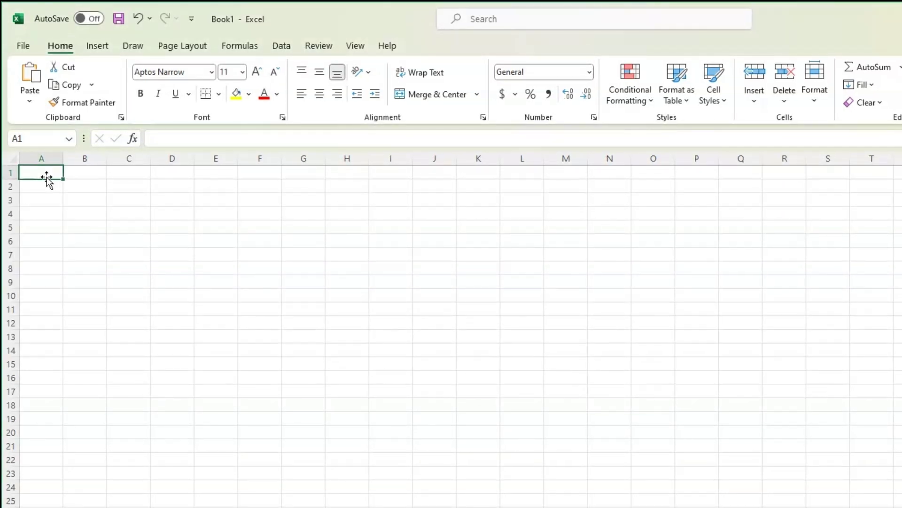
left_click(133, 139)
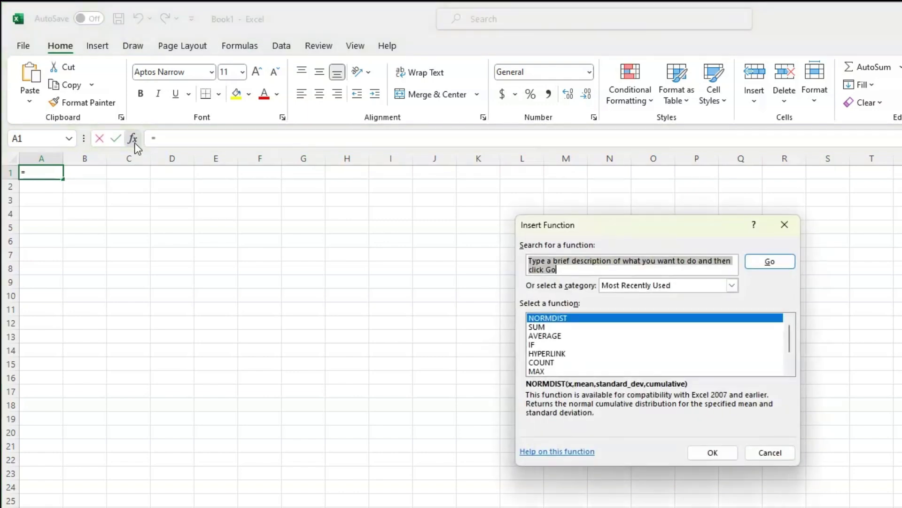
type("normd")
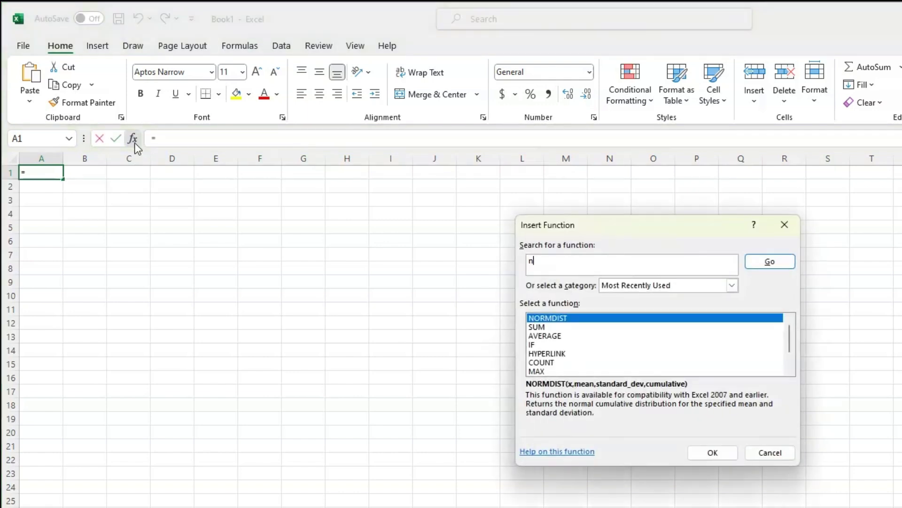
type("ist")
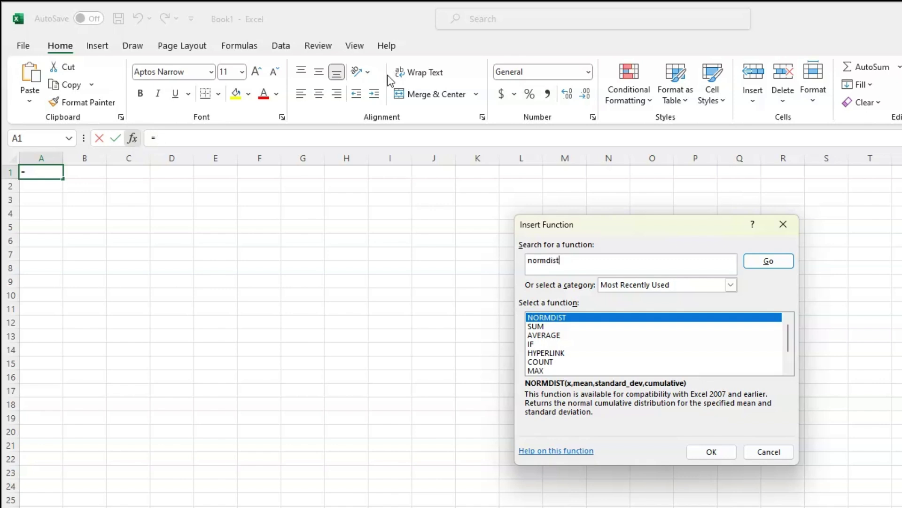
left_click(773, 263)
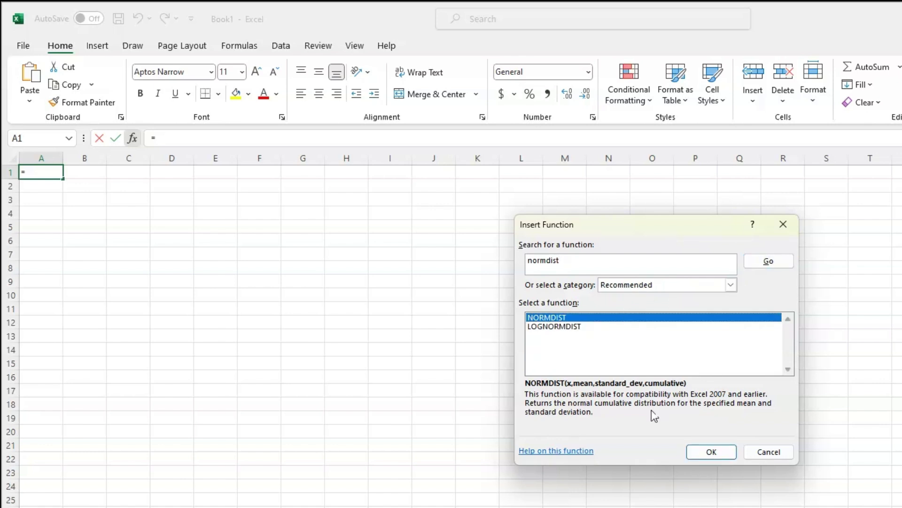
left_click(705, 452)
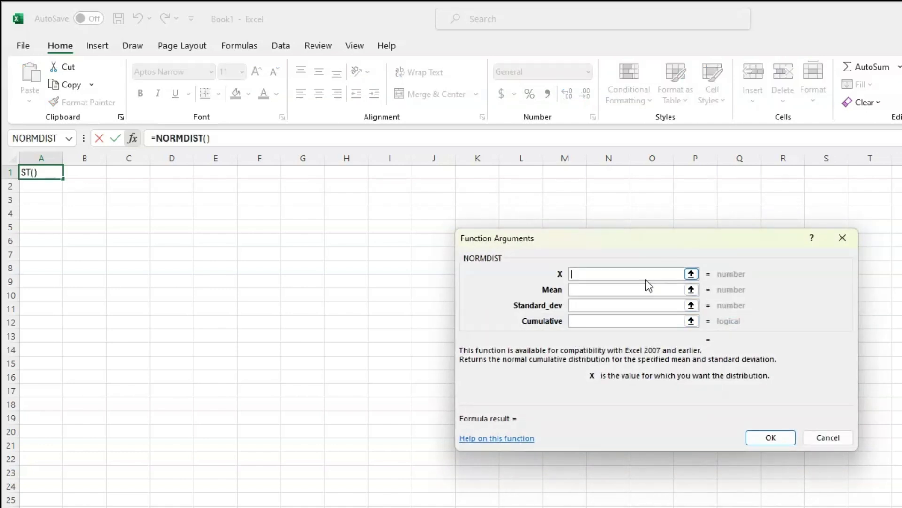
Step: Fill NORMDIST with X 600, Mean 500, Standard_dev 100, Cumulative TRUE, giving 0.841345
type("600")
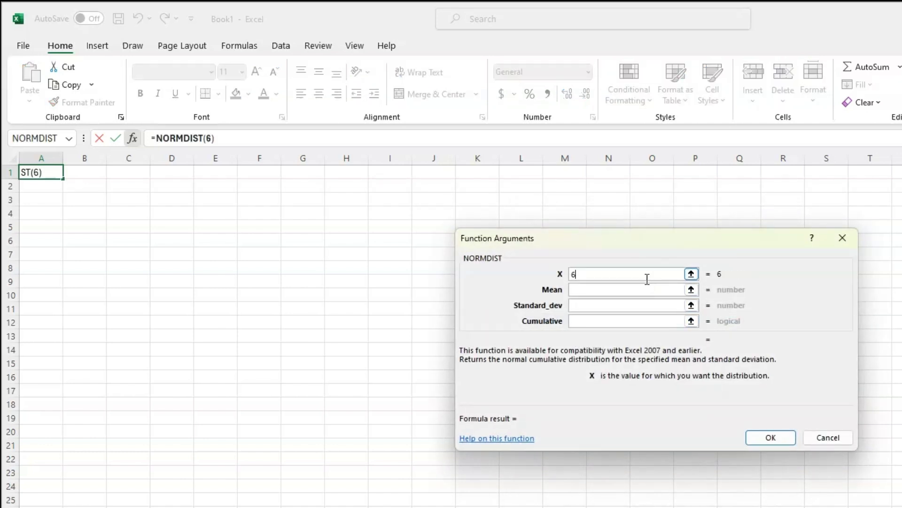
left_click(637, 287)
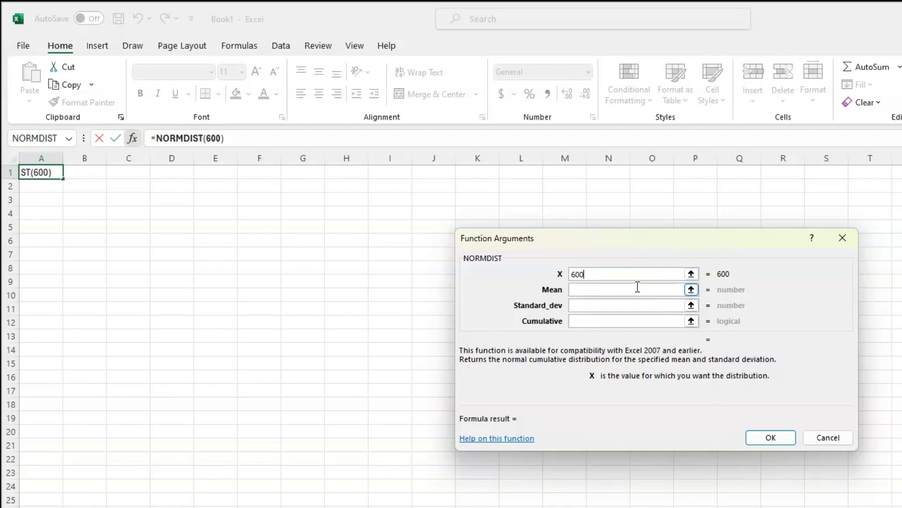
type("500")
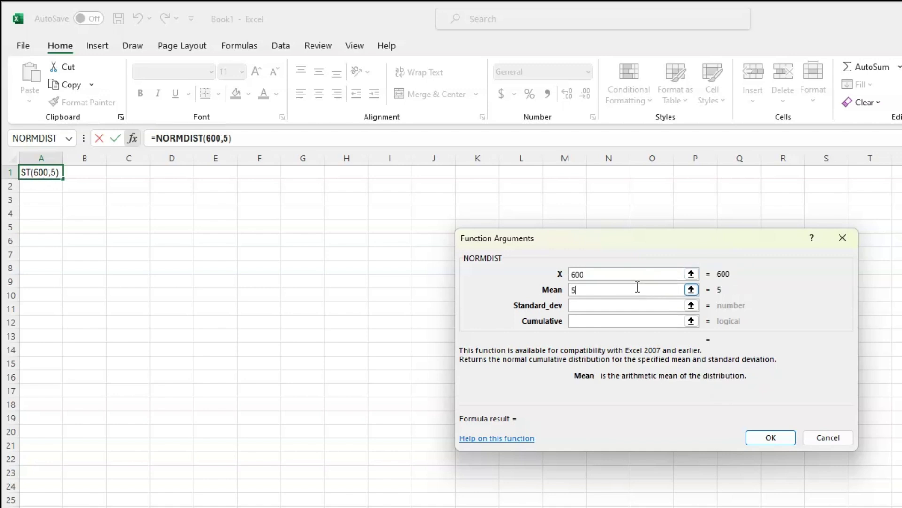
left_click(601, 306)
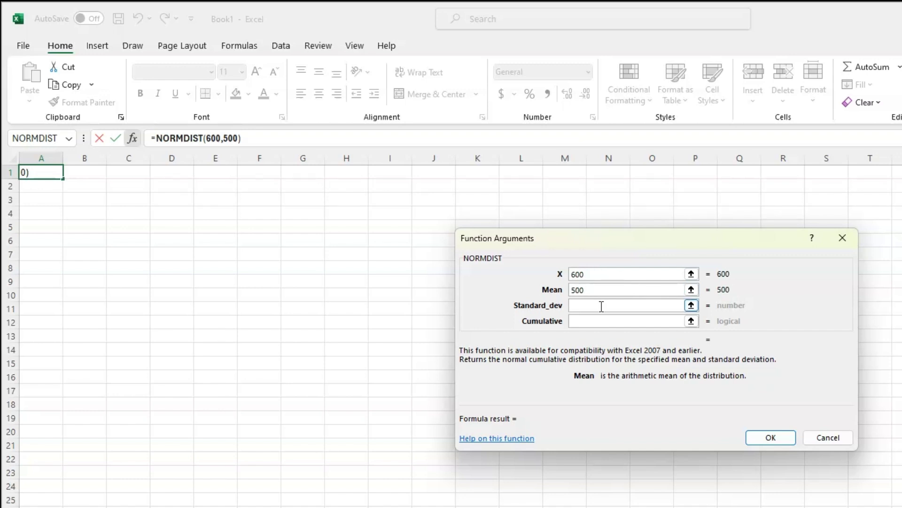
type("100")
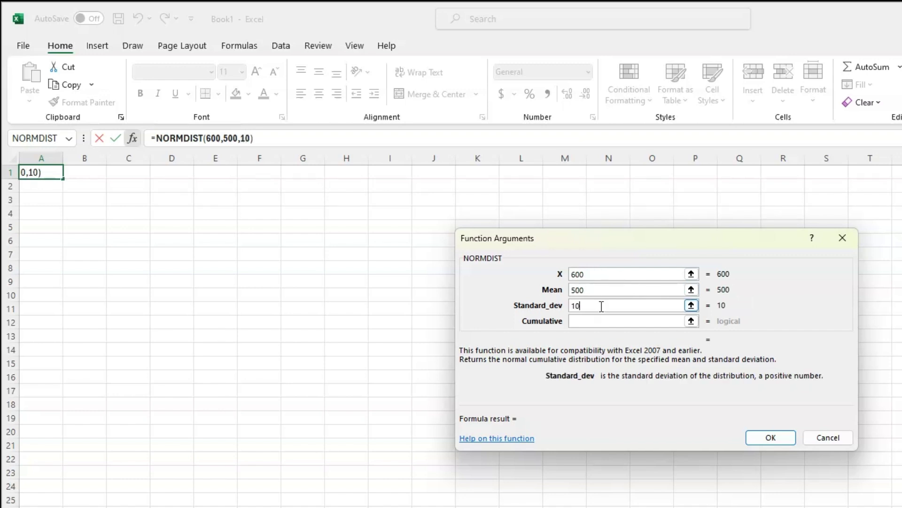
left_click(603, 322)
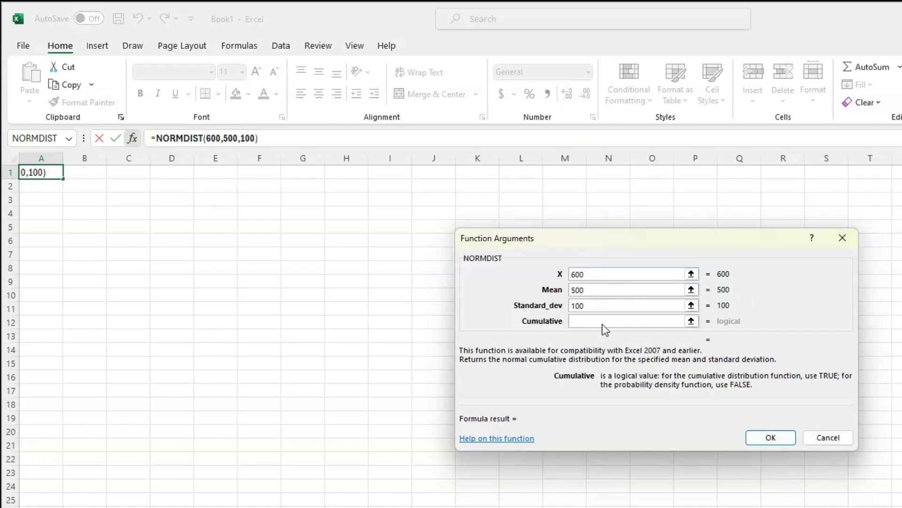
type("true")
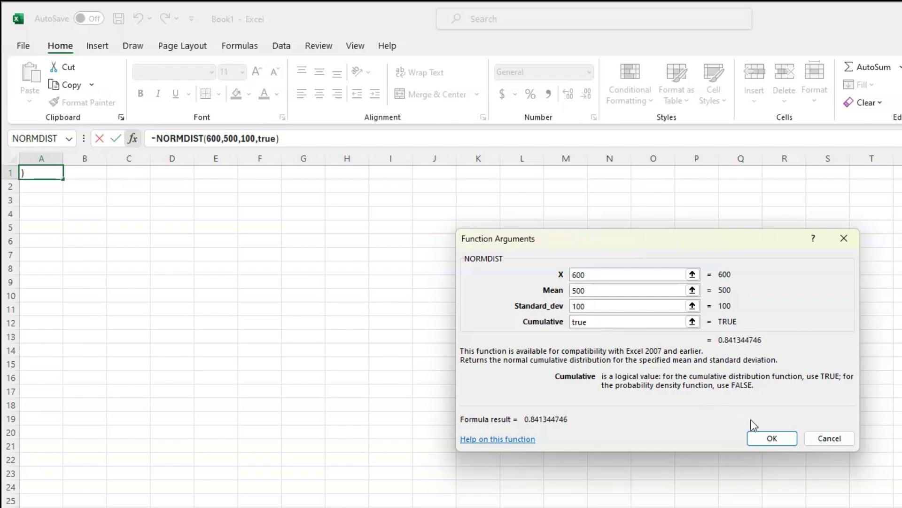
left_click(764, 440)
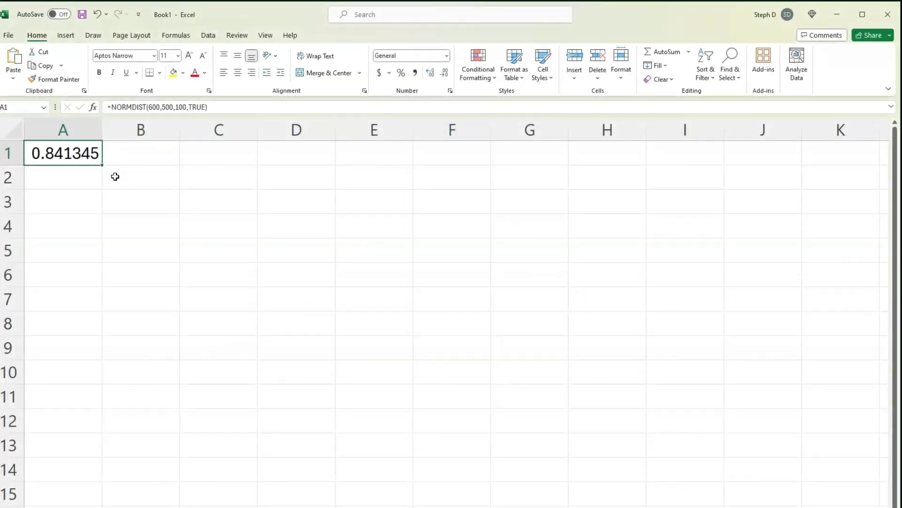
left_click(78, 184)
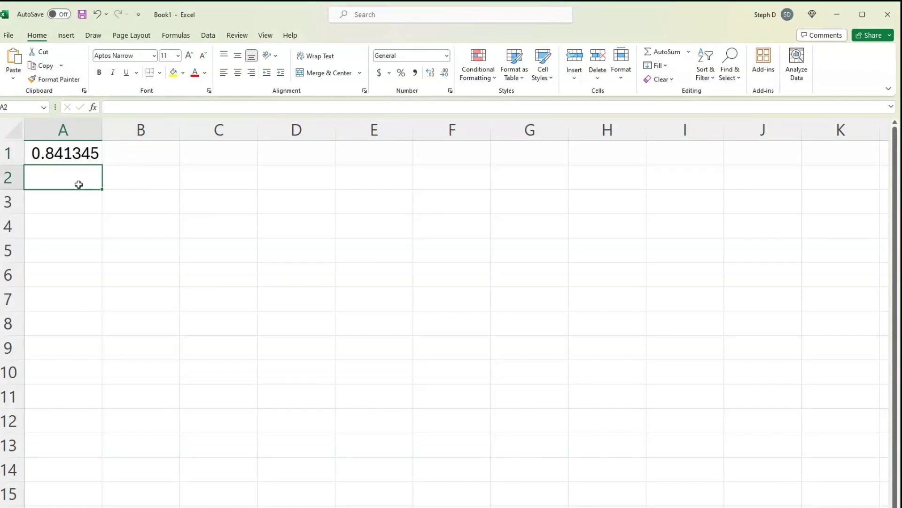
Step: Enter =1-A1 in A2 (0.158655) and start typing the 'p for > 600' label
type("=1")
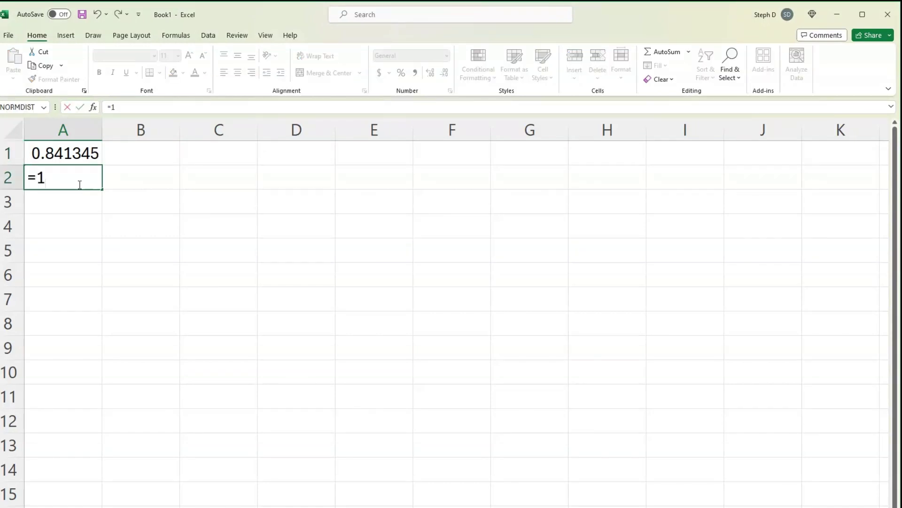
type("-")
left_click(76, 156)
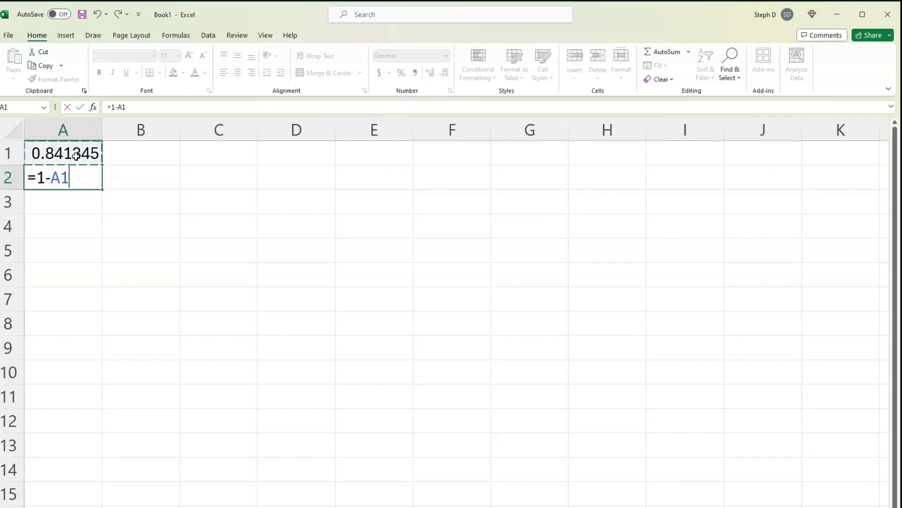
left_click(82, 181)
key("Return")
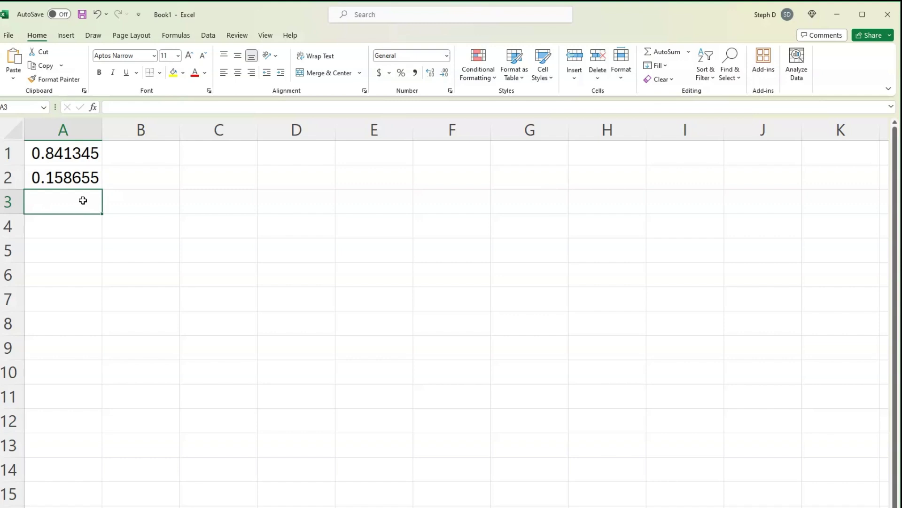
type("p for > 600")
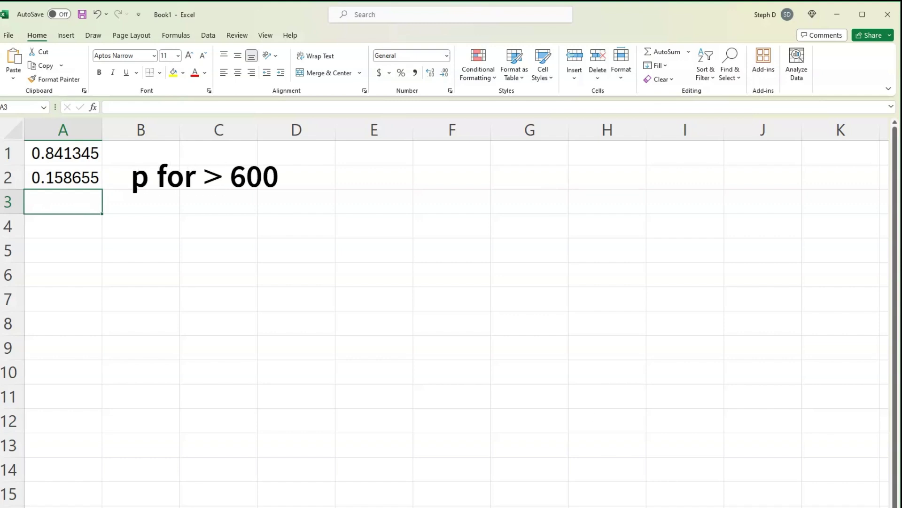
key("BackSpace")
key("BackSpace")
key("BackSpace")
key("BackSpace")
key("BackSpace")
key("BackSpace")
key("BackSpace")
key("BackSpace")
key("BackSpace")
key("BackSpace")
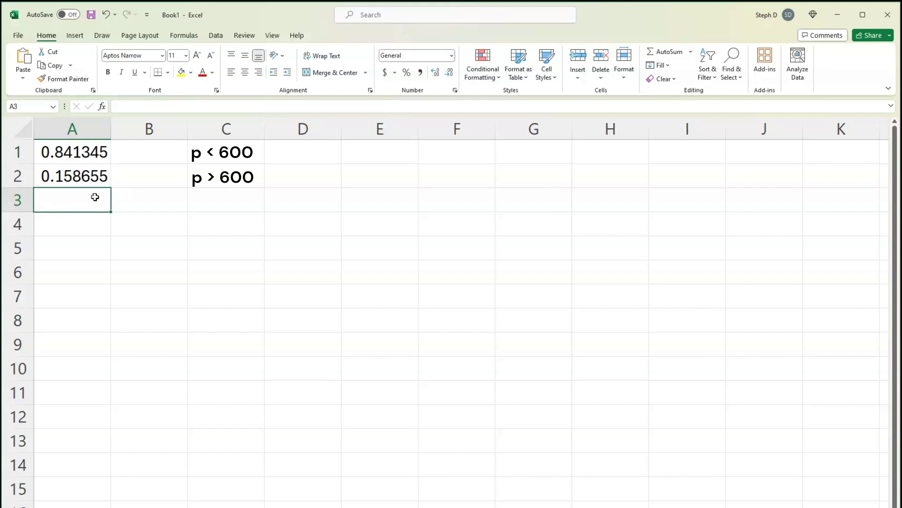
Step: Enter =A1-A2 in A3 by referencing both cells, returning 0.682689
type("=")
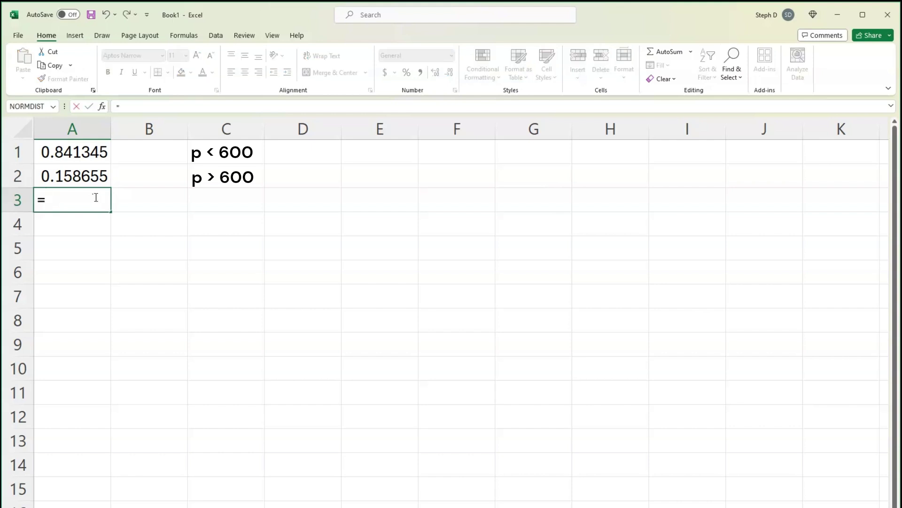
left_click(96, 158)
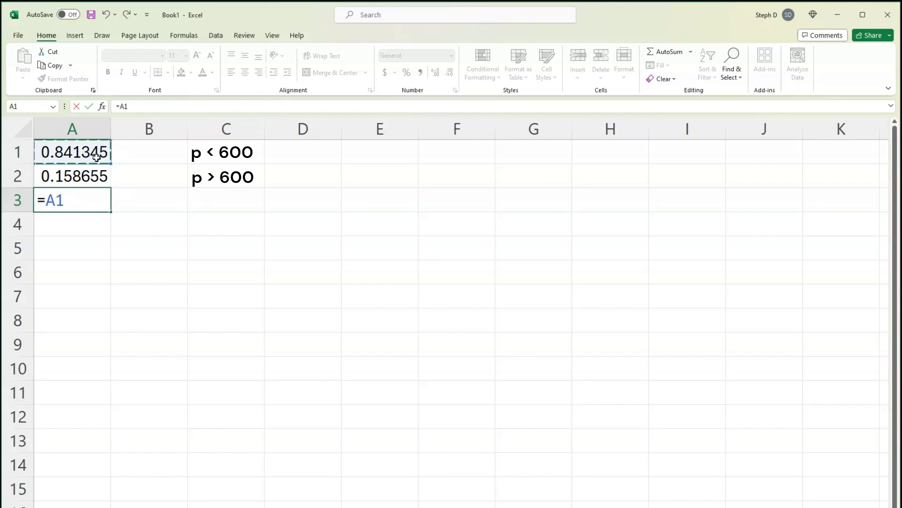
type("-")
left_click(97, 181)
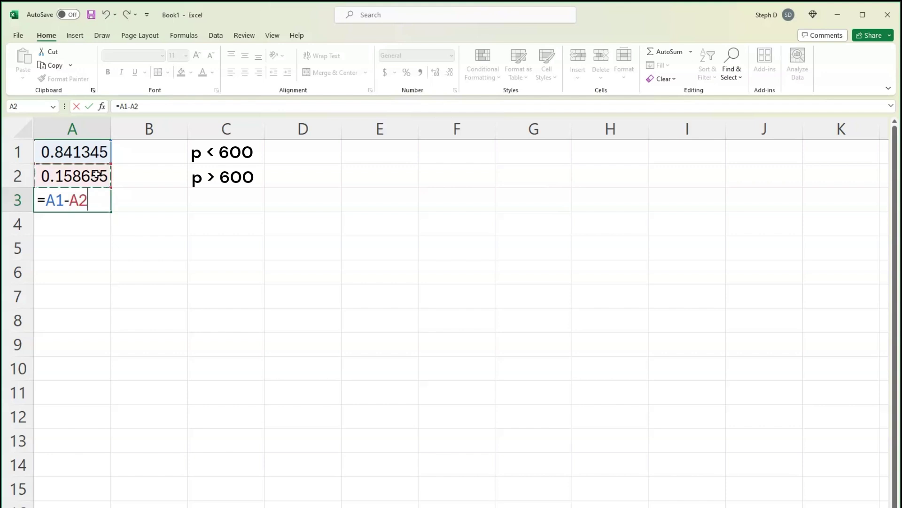
key("Return")
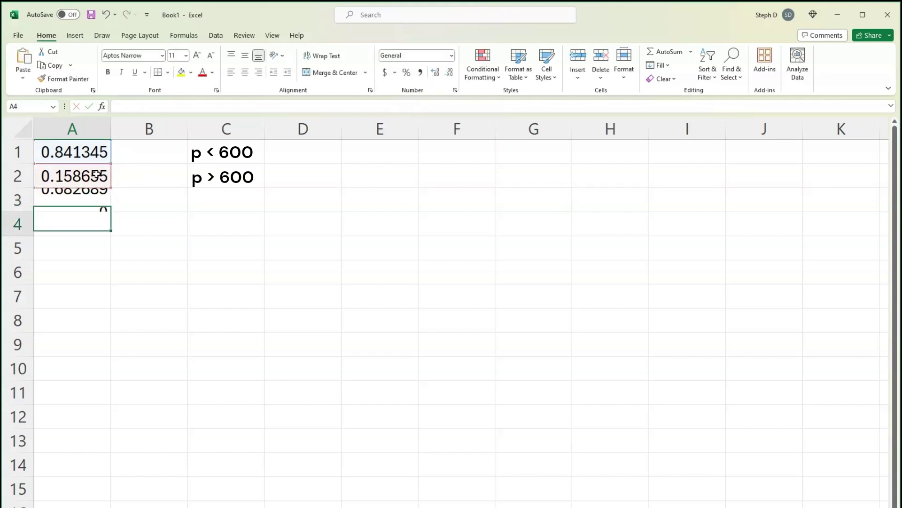